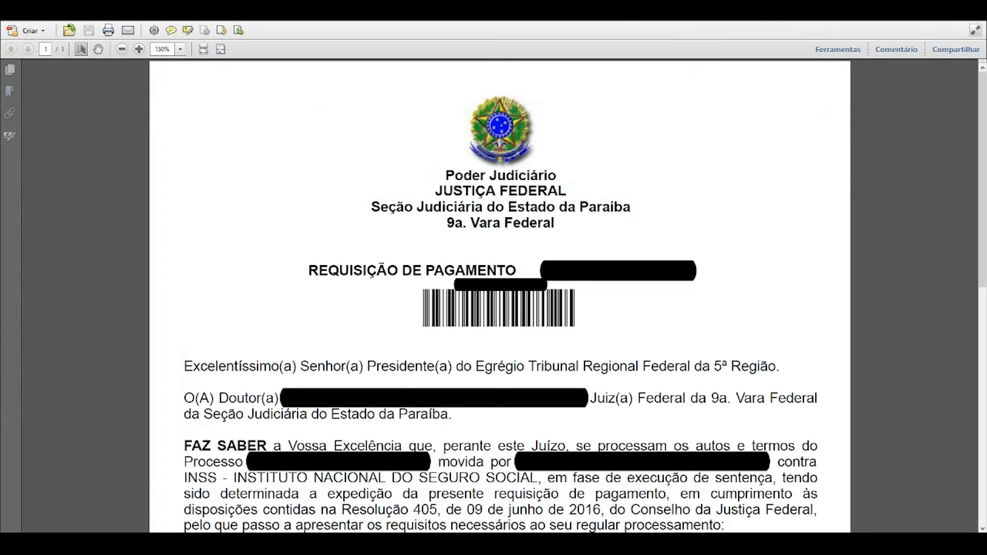
# Review the payment requisition's case details and the beneficiary table with principal, interest, NM and PSS values.
pyautogui.scroll(-2, 573, 267)
pyautogui.scroll(-5, 572, 257)
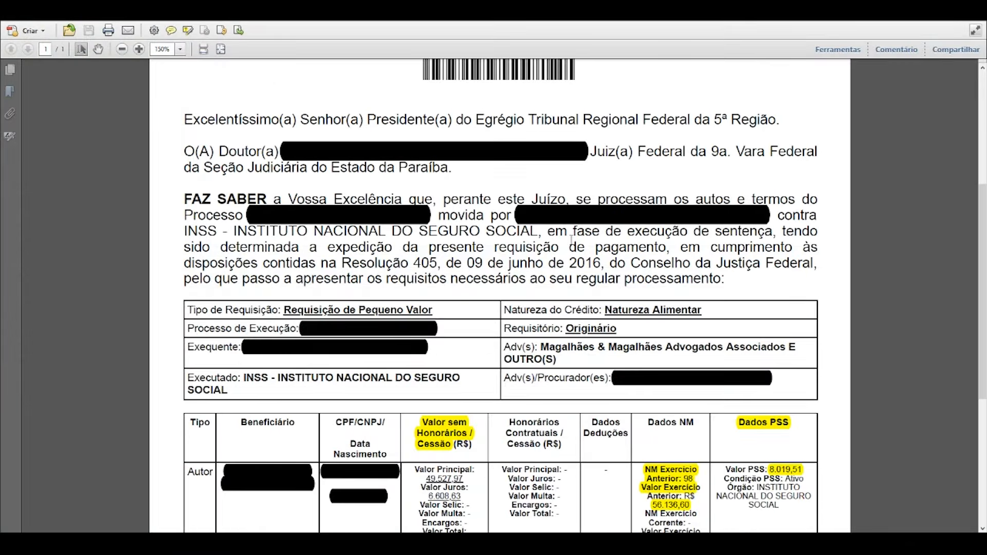
pyautogui.scroll(-4, 571, 240)
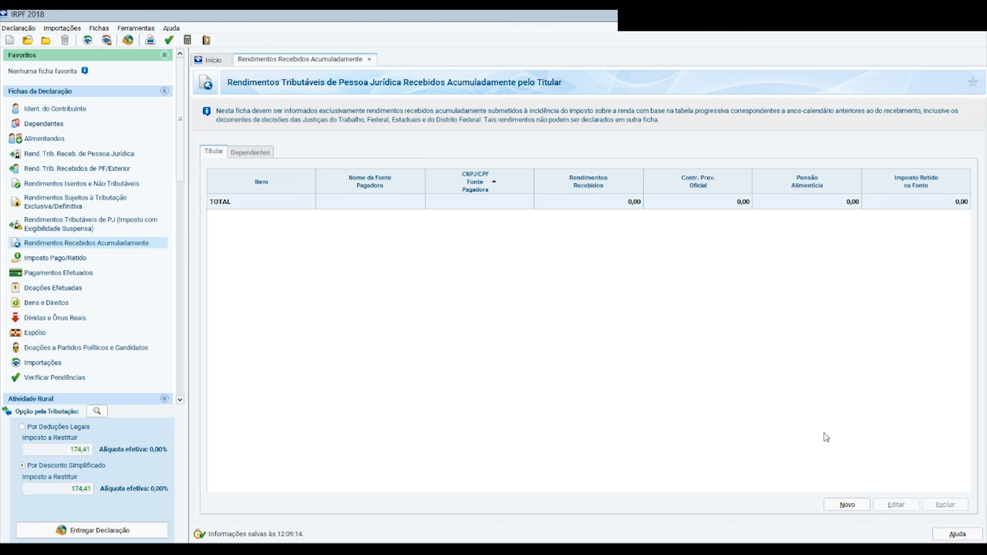
# Create a new accumulated-income entry for the titular with the taxation option Exclusiva na Fonte.
pyautogui.click(845, 507)
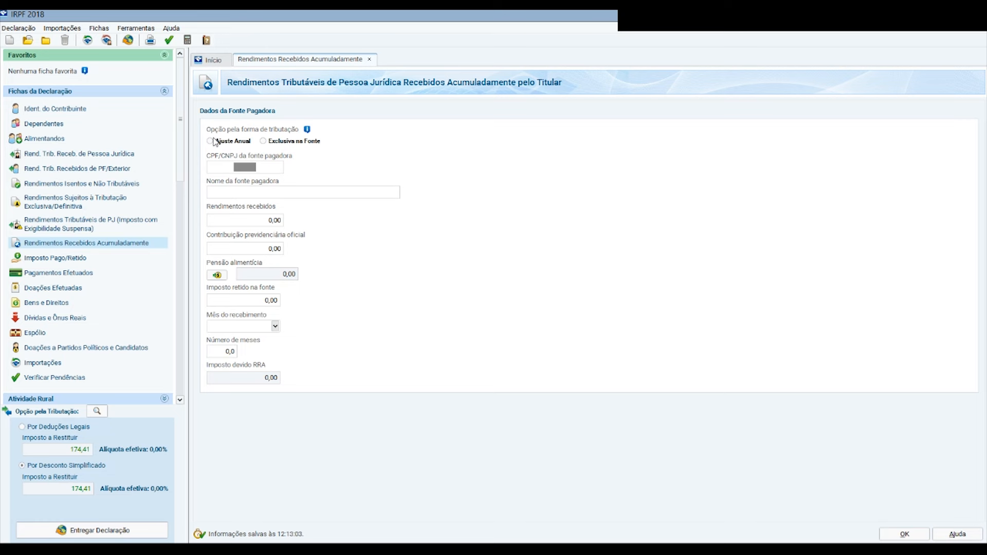
pyautogui.click(271, 144)
pyautogui.click(211, 141)
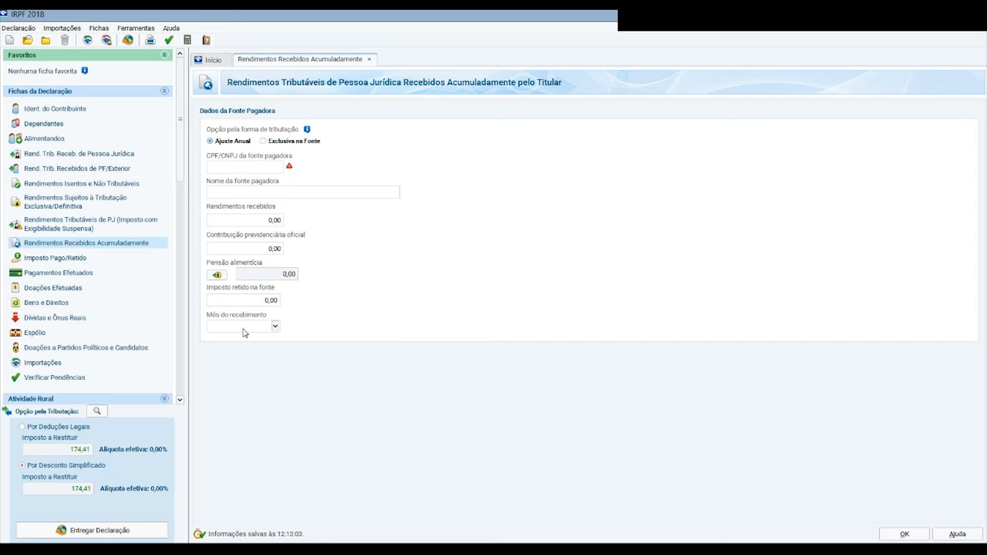
pyautogui.click(267, 143)
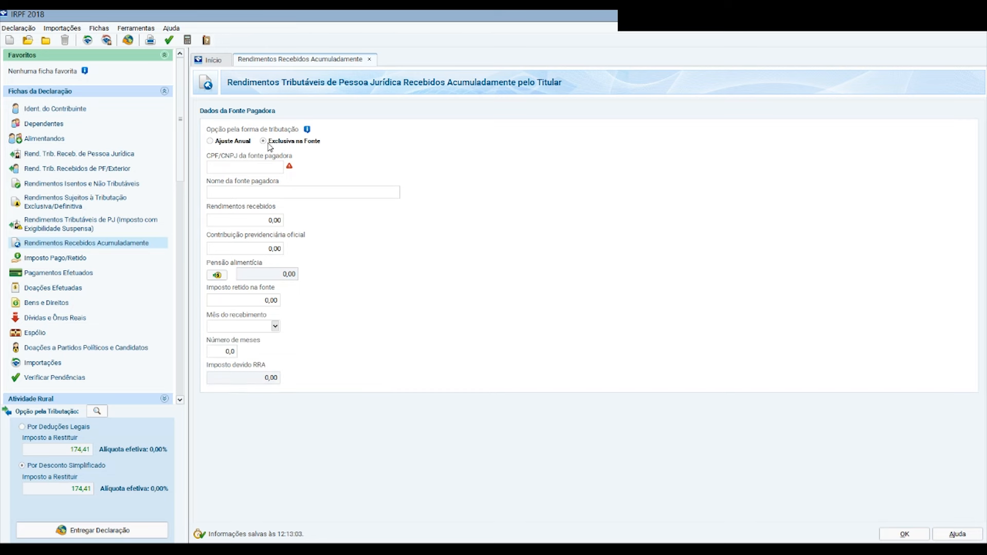
# Enter the paying source's CNPJ and the name INSS - INSTITUTO NACIONAL DO SEGURO SOCIAL.
pyautogui.click(245, 168)
pyautogui.write('00000000000000')
pyautogui.click(244, 194)
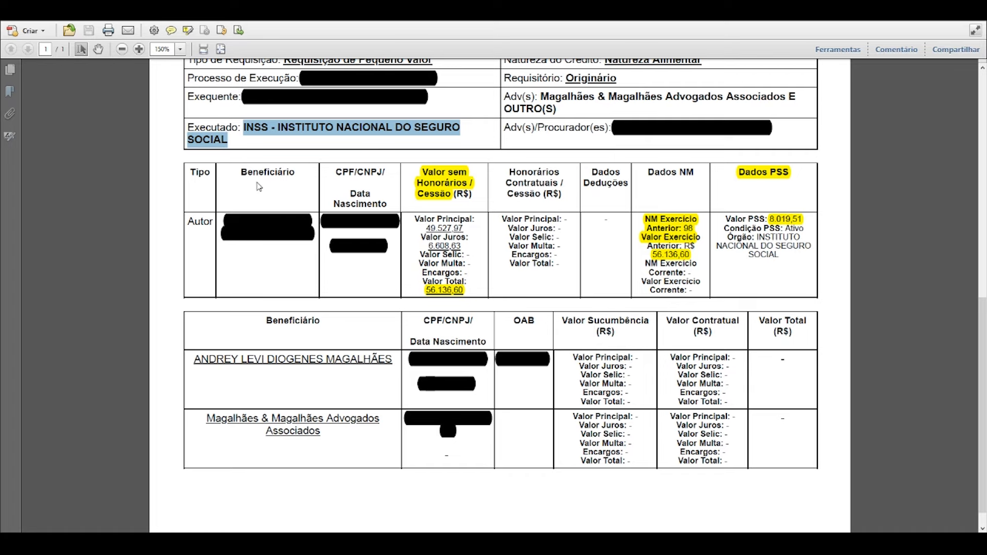
pyautogui.hotkey('alt', 'Tab')
pyautogui.write('INSS - INSTITUTO NACIONAL DO SEGURO SOCIAL')
# Check the total value in the payment requisition and set the received income to 56.136,00.
pyautogui.click(461, 292)
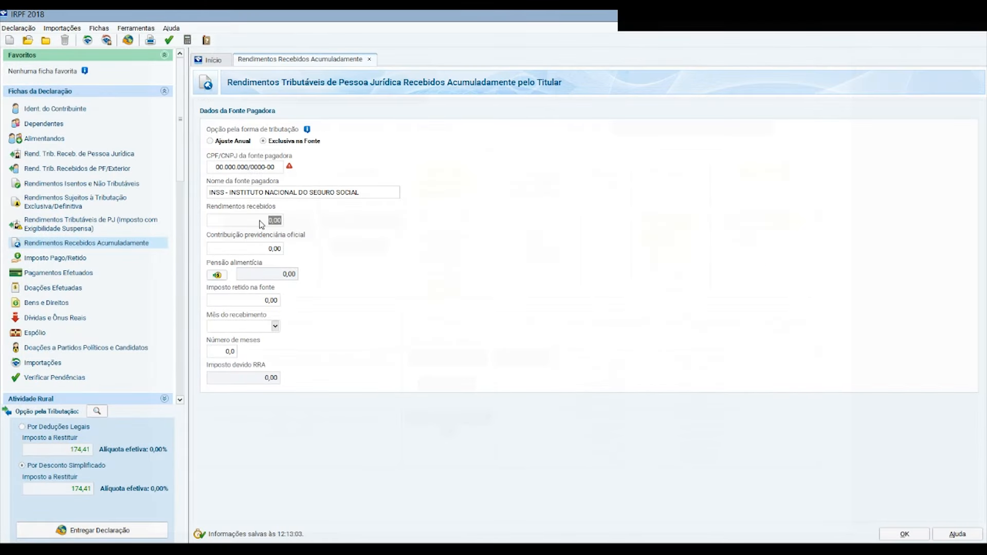
pyautogui.write('56136,00')
pyautogui.press('Tab')
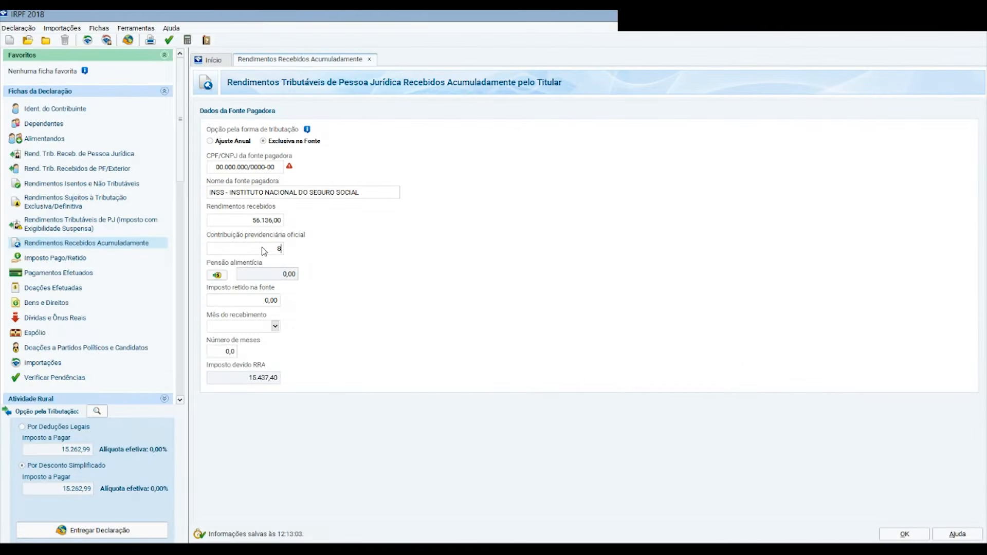
# Set the official social security contribution (Contribuição previdenciária oficial) to 8.019,51.
pyautogui.write('019.51')
pyautogui.press('Tab')
pyautogui.click(265, 250)
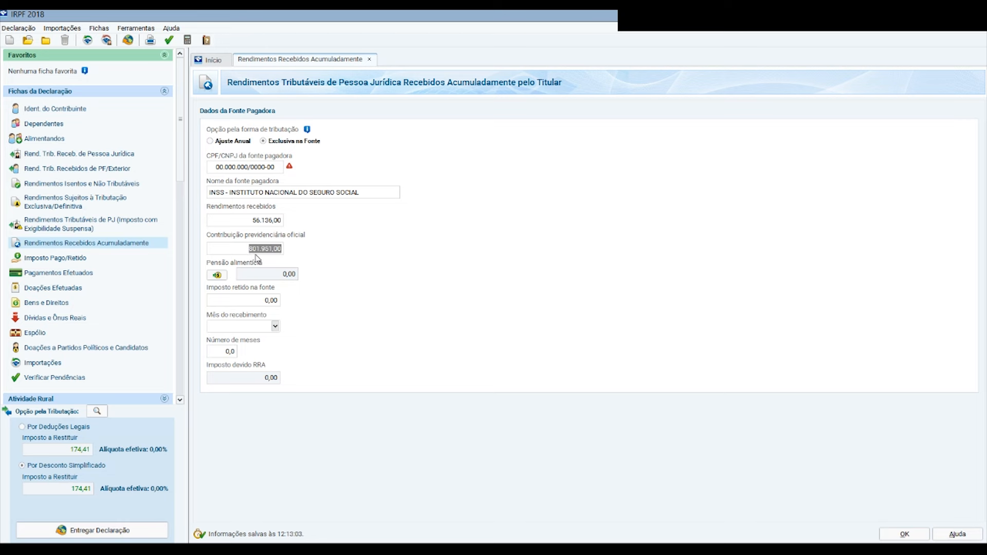
pyautogui.click(262, 248)
pyautogui.click(280, 252)
pyautogui.press('BackSpace')
pyautogui.press('BackSpace')
pyautogui.press('BackSpace')
pyautogui.press('Left')
pyautogui.press('Left')
pyautogui.write(',')
# Set the tax withheld at source to 1.684,08 and the month of receipt to Junho.
pyautogui.click(257, 298)
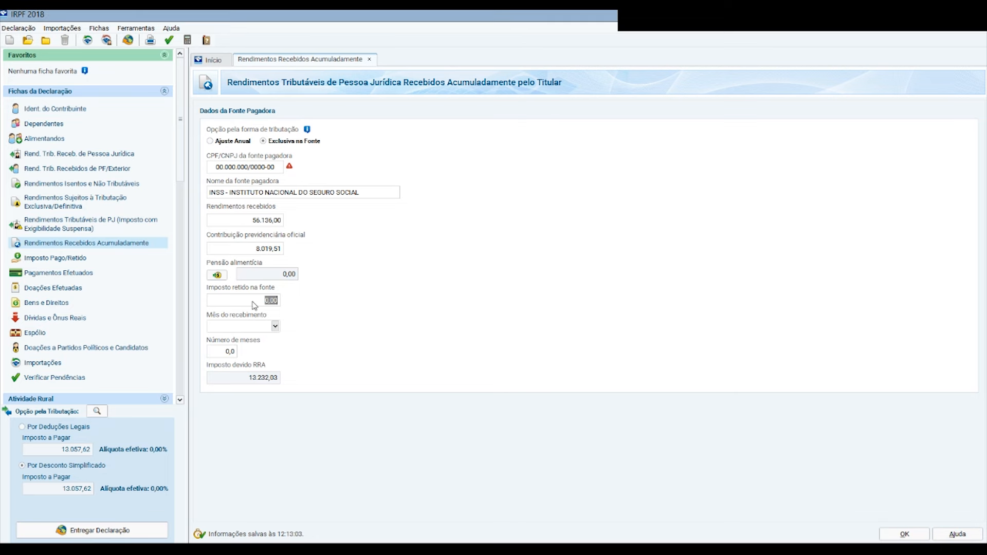
pyautogui.write('1684,08')
pyautogui.click(234, 351)
pyautogui.click(275, 326)
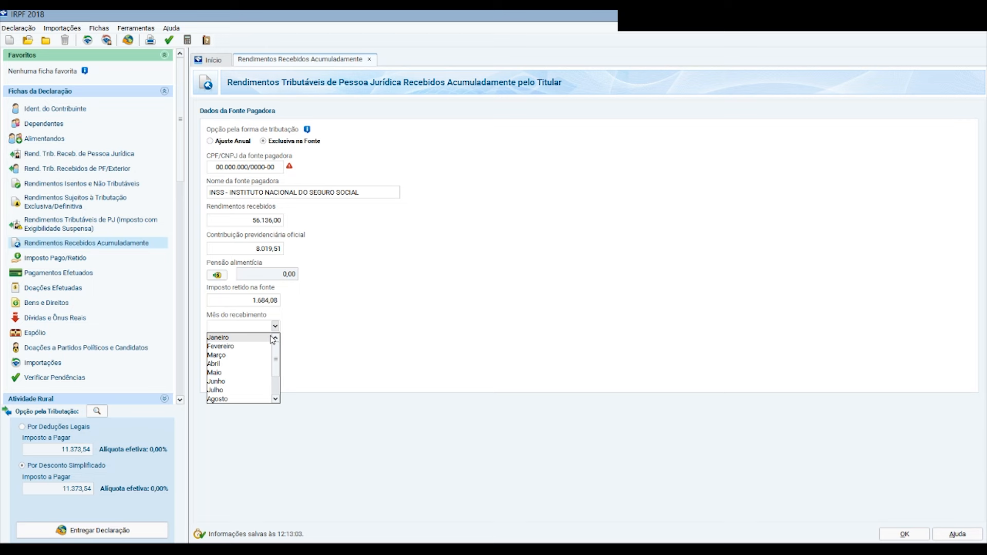
pyautogui.click(224, 382)
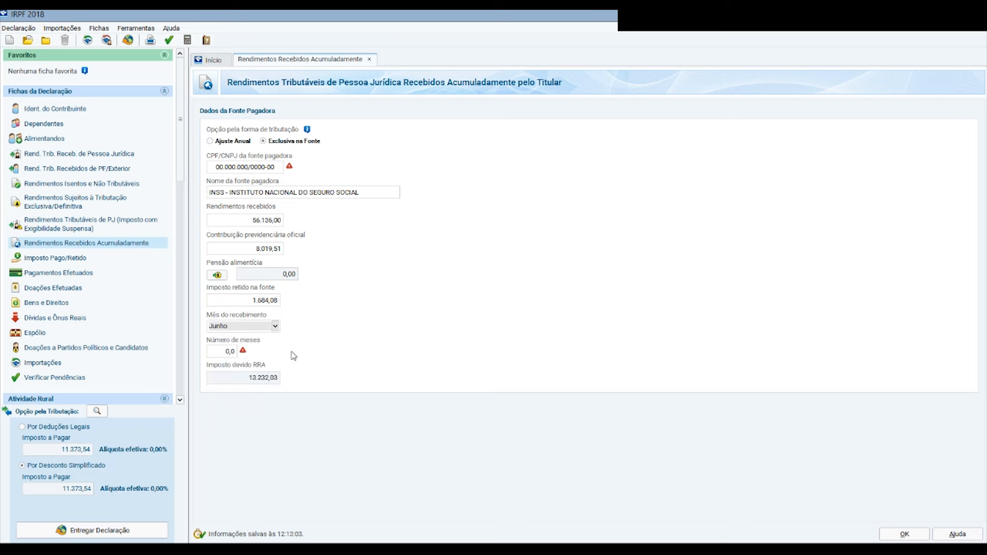
# Set the number of months to 98 and save the accumulated-income entry.
pyautogui.click(228, 352)
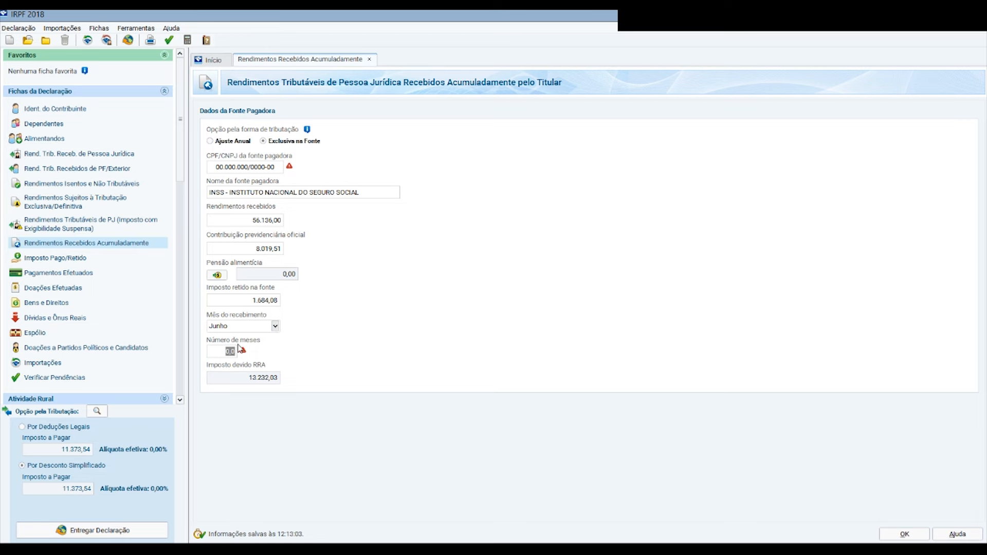
pyautogui.moveTo(244, 354)
pyautogui.write('98')
pyautogui.click(264, 380)
pyautogui.click(905, 535)
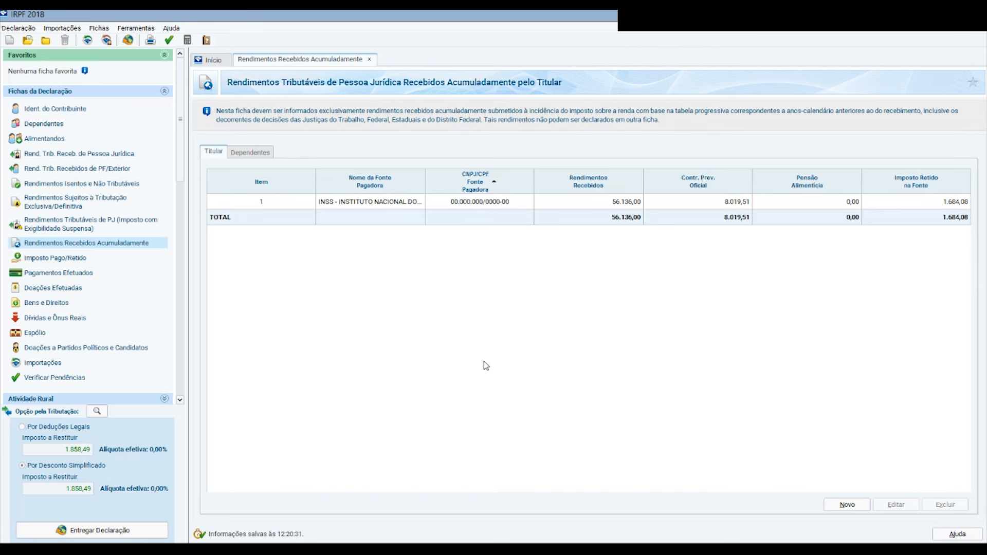
# Reopen the saved INSS accumulated-income entry to review its received income and tax due, and close it.
pyautogui.click(489, 206)
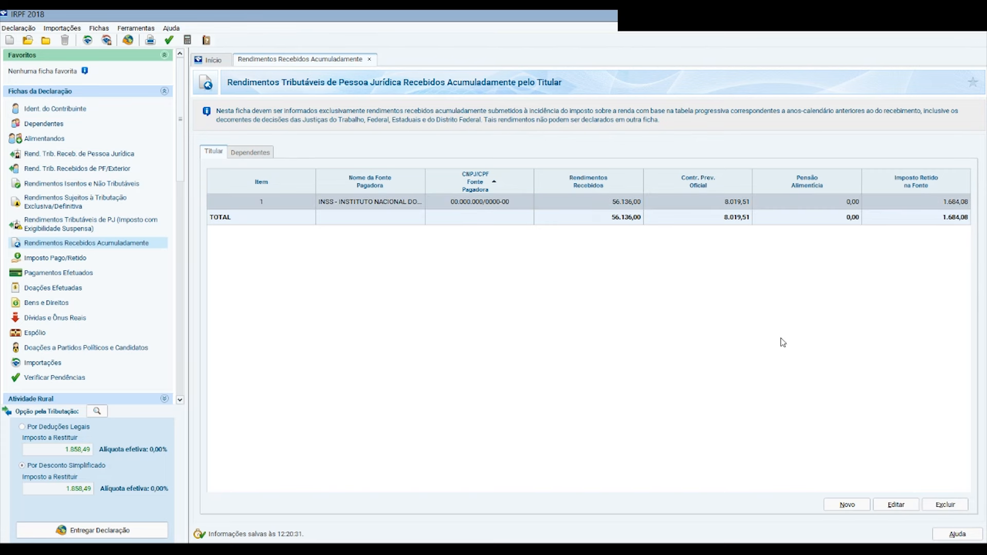
pyautogui.click(902, 506)
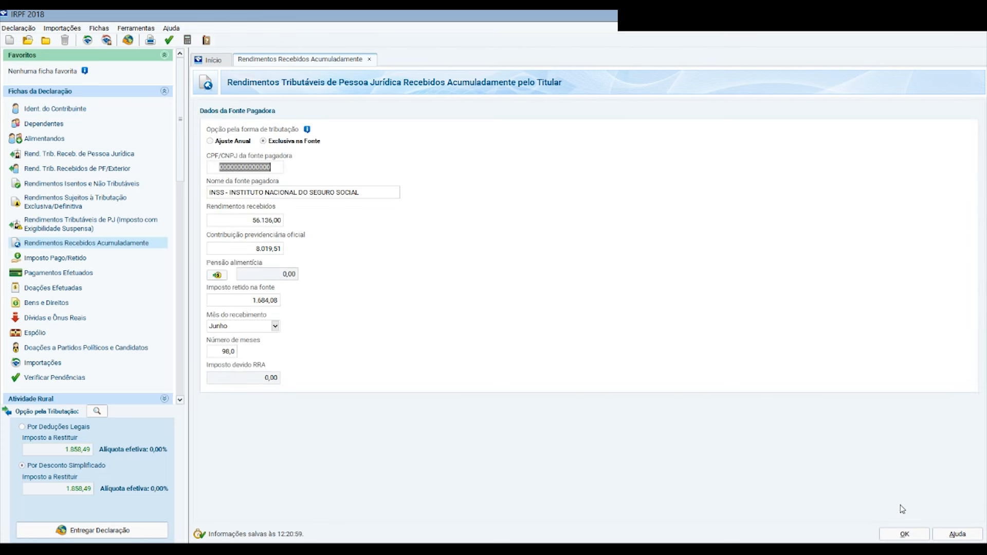
pyautogui.click(236, 221)
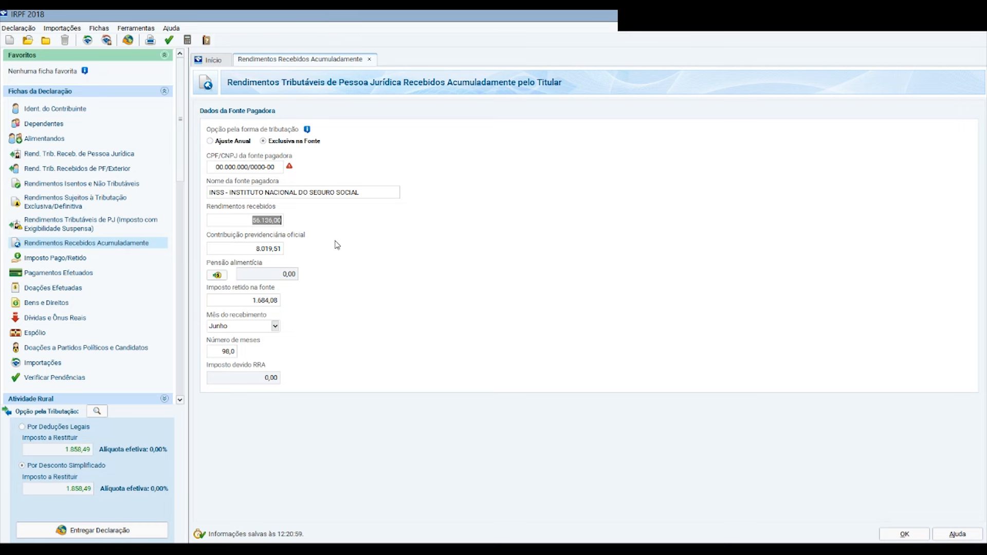
pyautogui.click(897, 536)
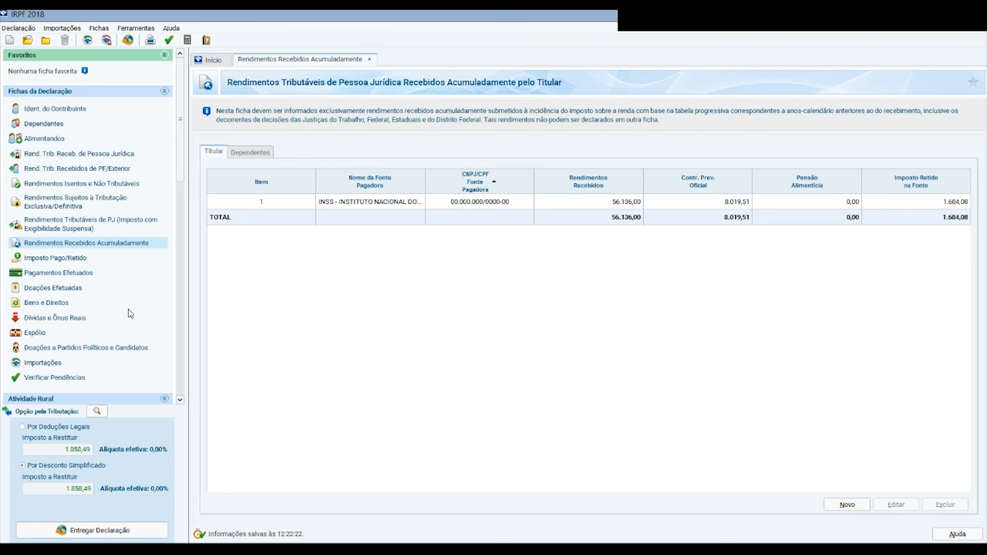
# Create a new entry in Pagamentos Efetuados with code 60 - Advogados (honorários relativos a ações judiciais, exceto trabalhistas).
pyautogui.click(47, 273)
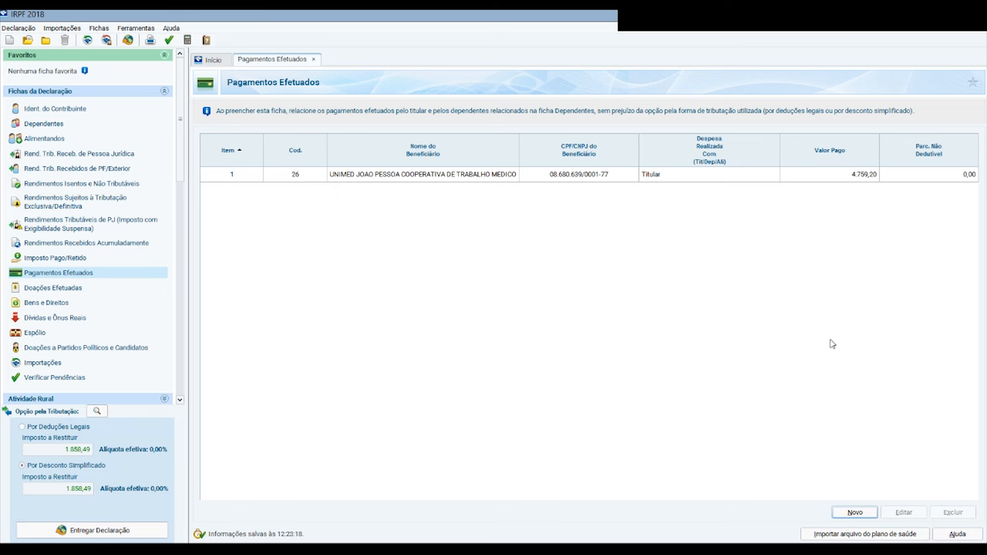
pyautogui.click(855, 513)
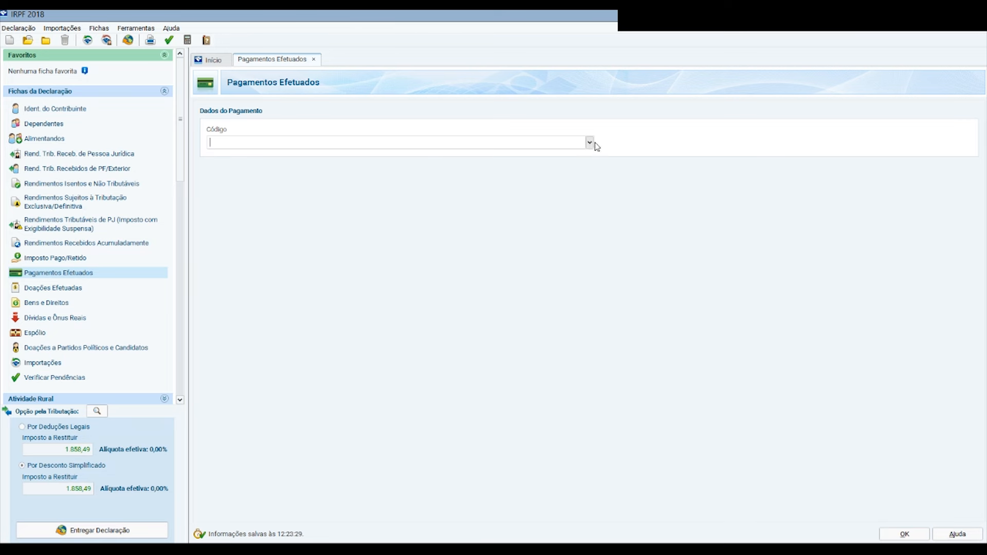
pyautogui.click(589, 143)
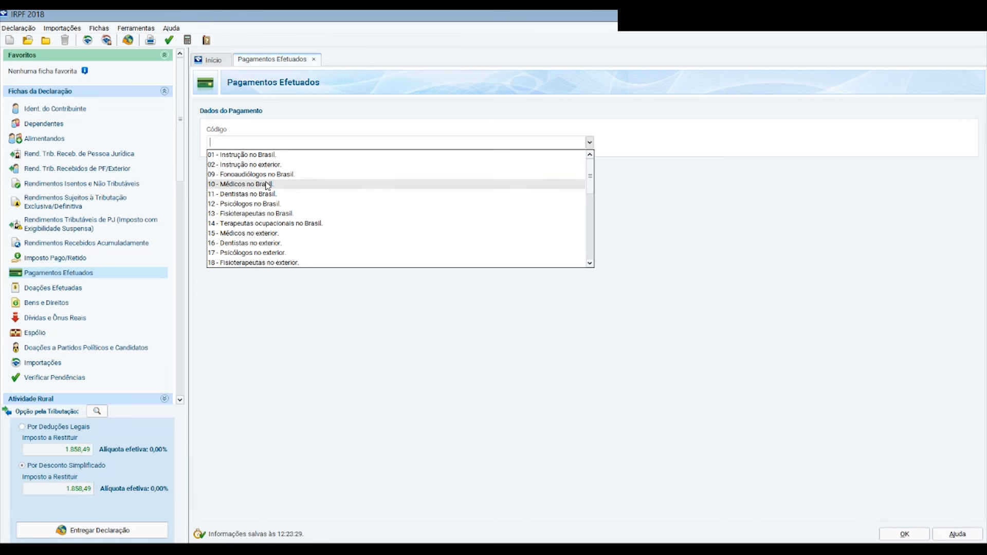
pyautogui.write('advoga')
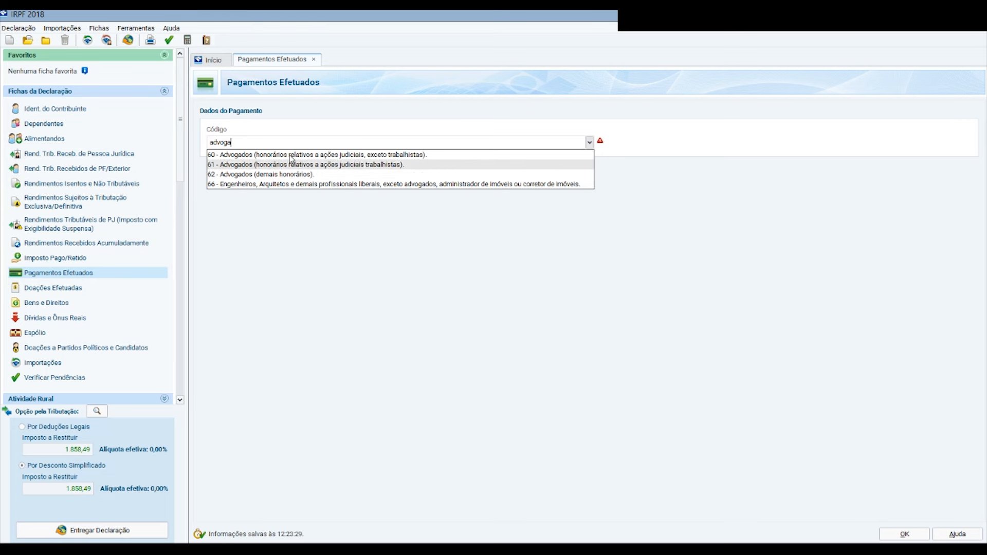
pyautogui.click(372, 156)
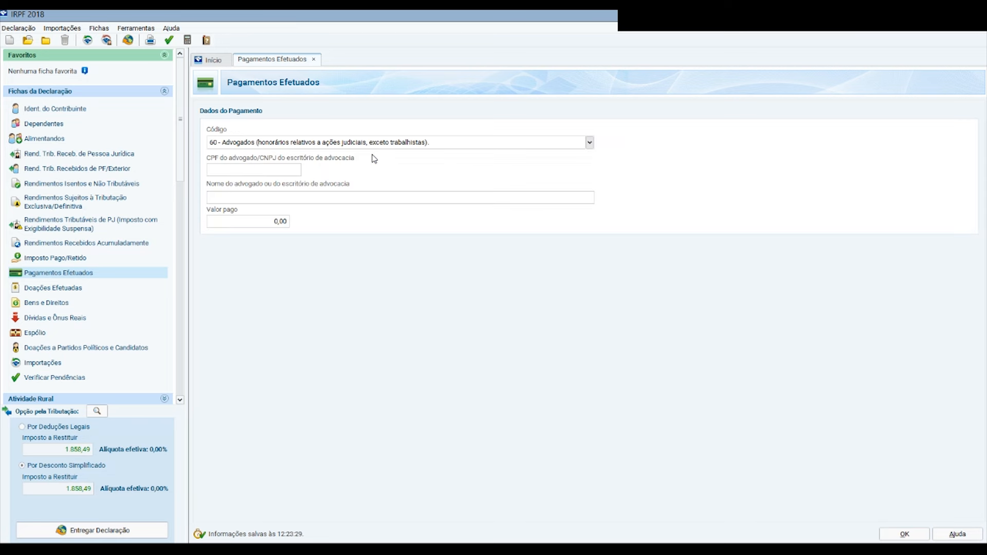
# Enter the law office's CNPJ, the name "M&M advodos asso" and a paid value of 15.000,00, and save the payment.
pyautogui.click(247, 172)
pyautogui.write('00000000000000')
pyautogui.click(271, 197)
pyautogui.write('M&M advodos asso')
pyautogui.click(264, 224)
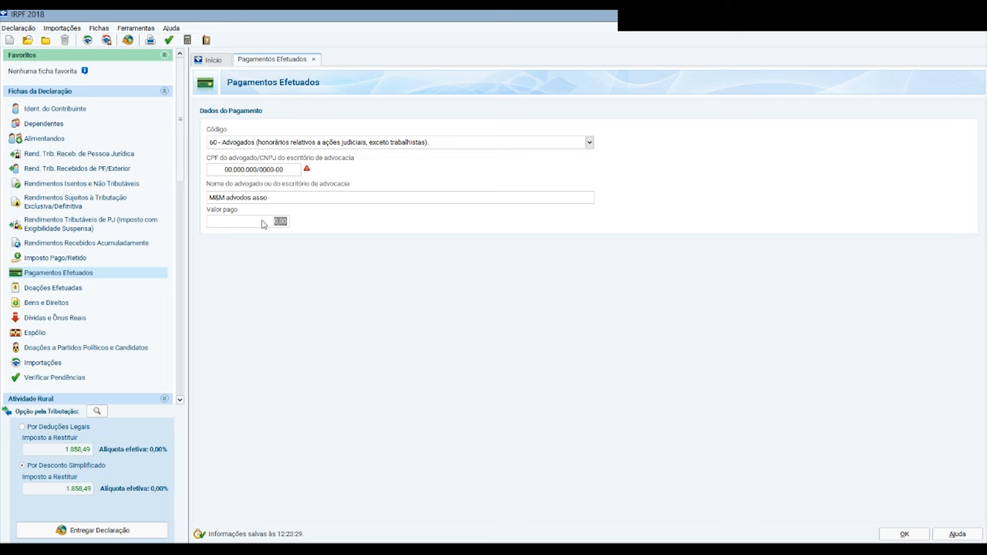
pyautogui.write('15000,00')
pyautogui.click(904, 535)
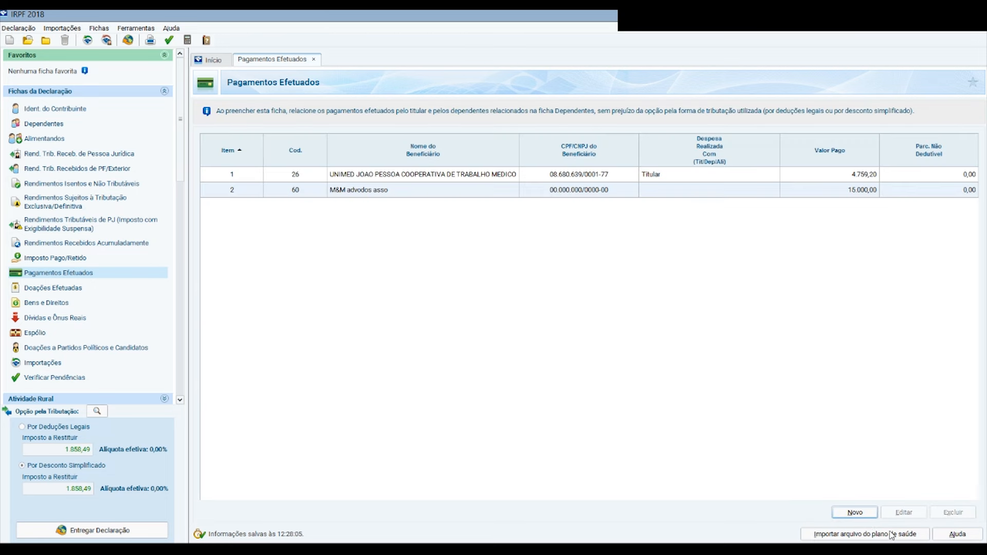